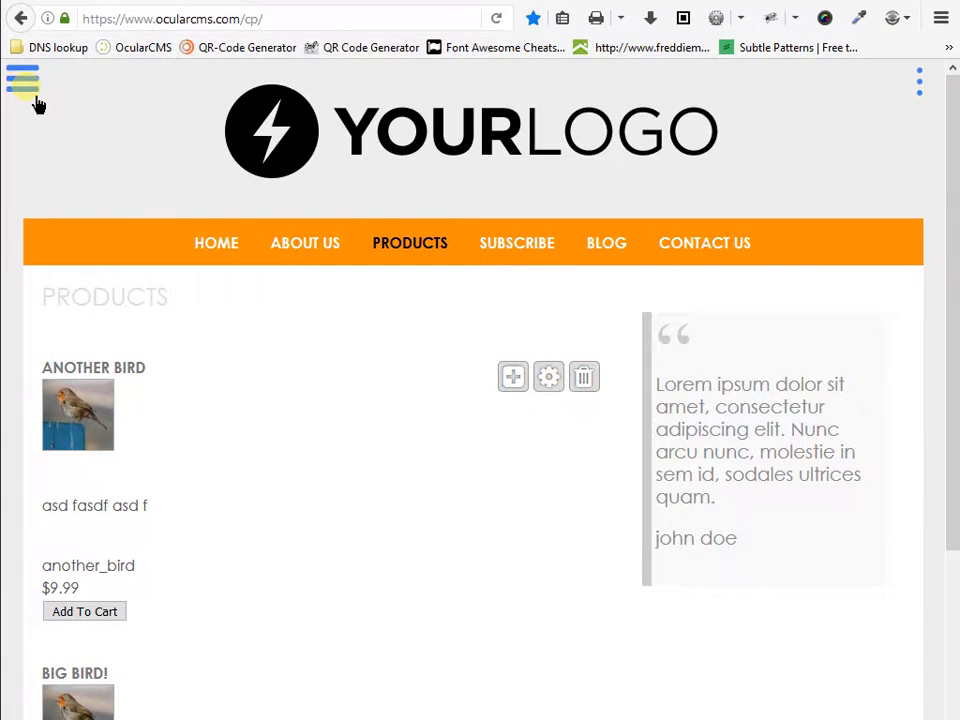
- Open the site's database tables and bring up the export options for the Products table
left_click(36, 99)
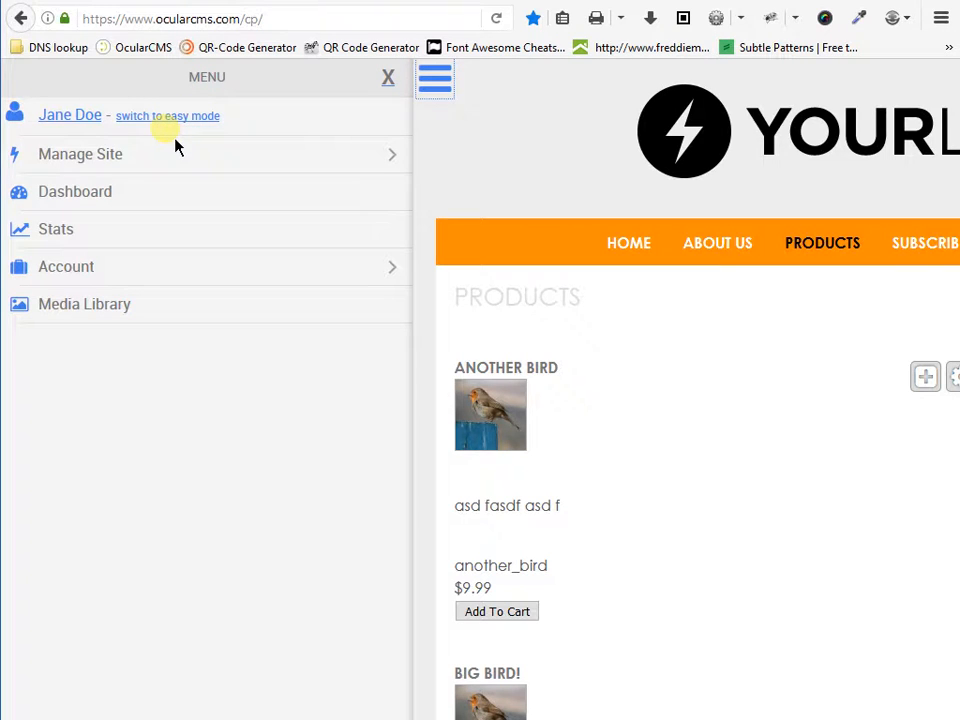
left_click(135, 159)
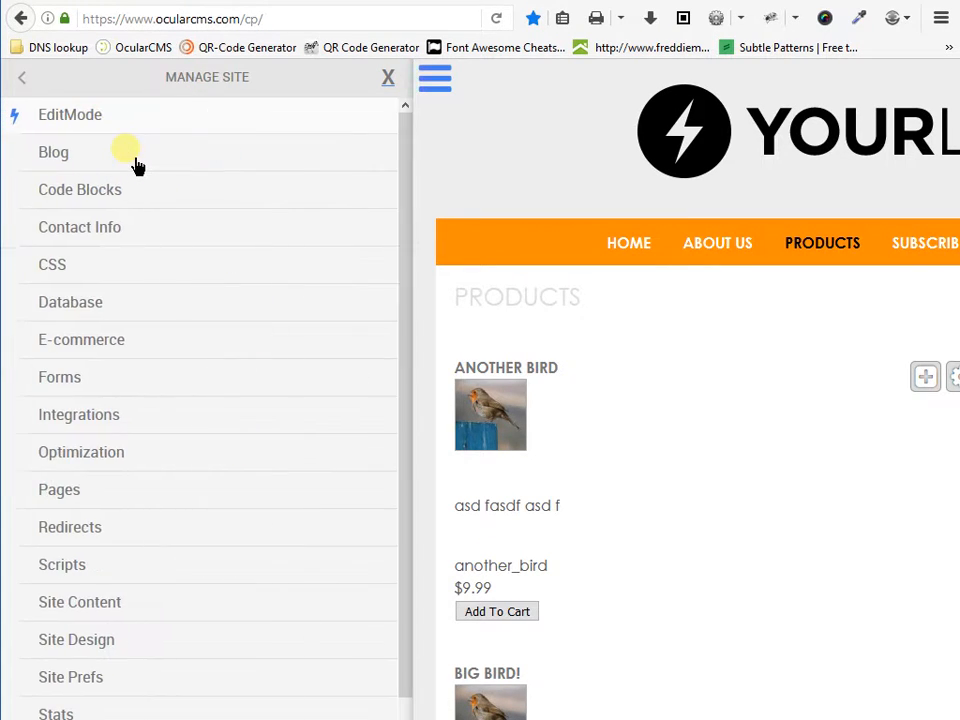
left_click(91, 319)
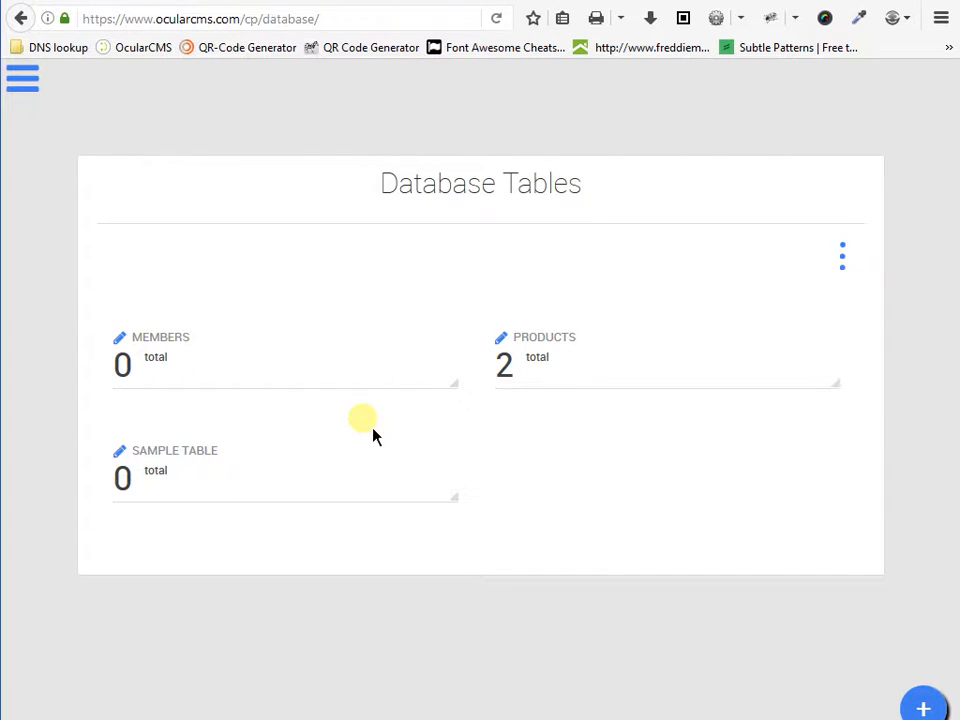
left_click(651, 386)
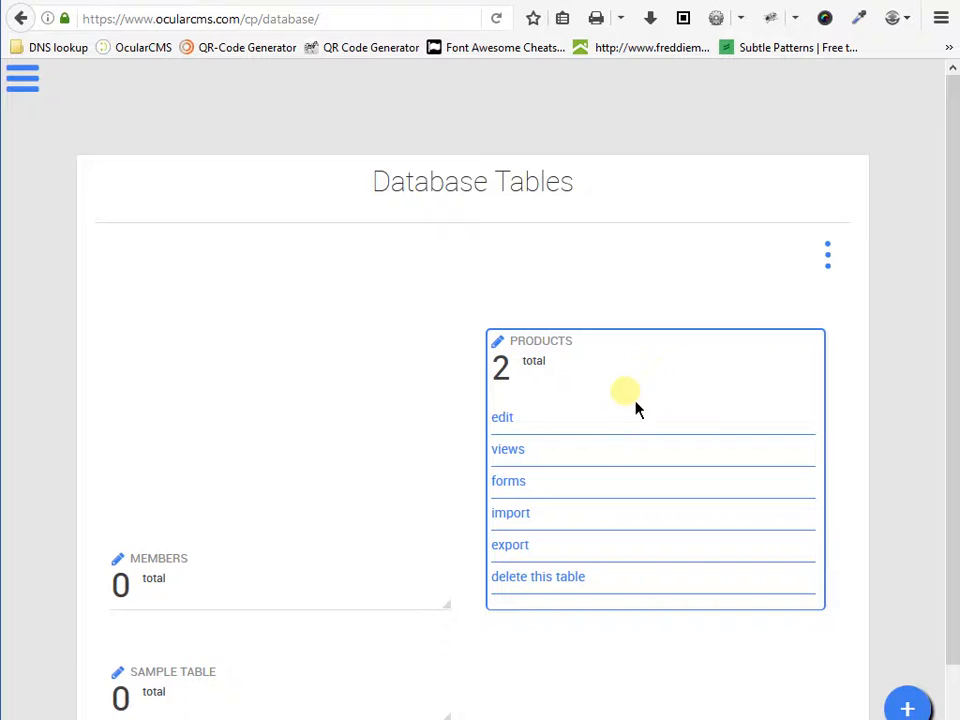
left_click(557, 556)
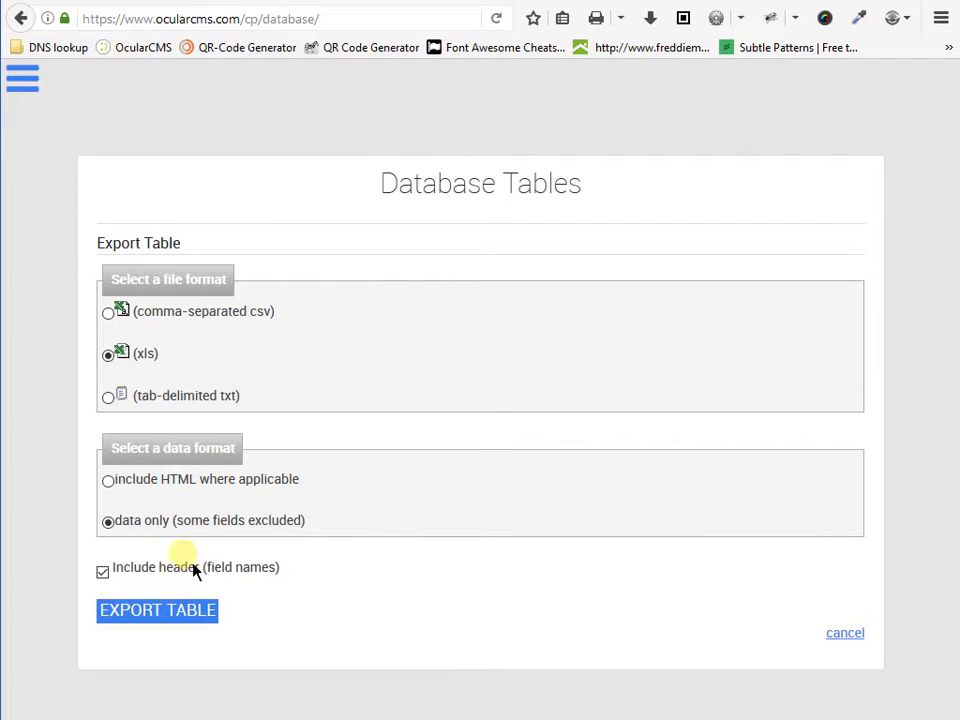
- Export the Products table as xls with data only and the field-name header included
left_click(129, 520)
left_click(113, 486)
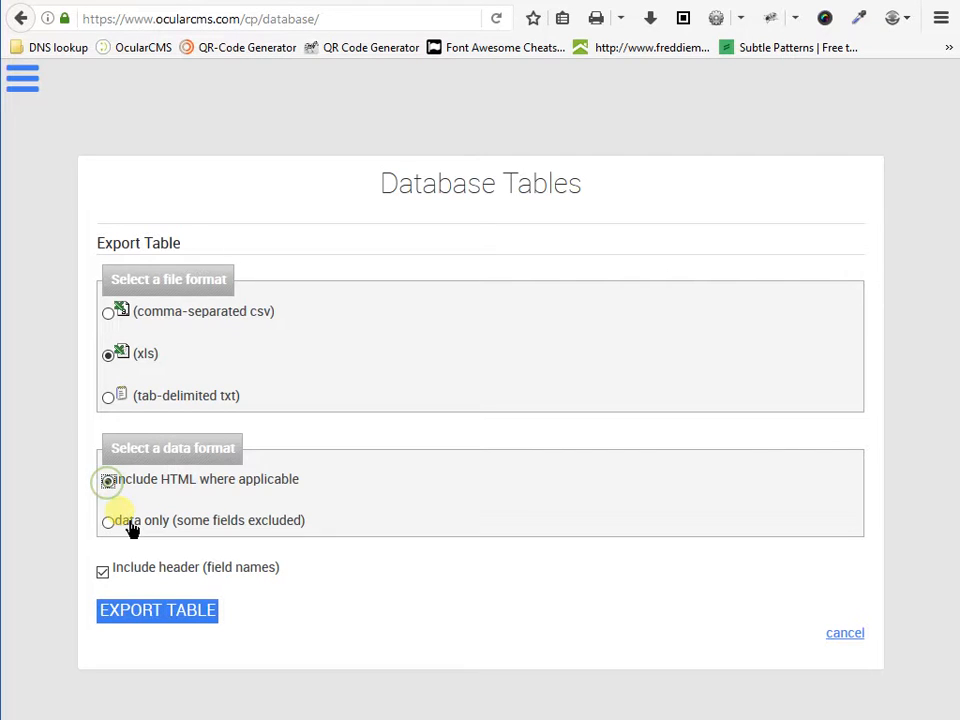
left_click(168, 528)
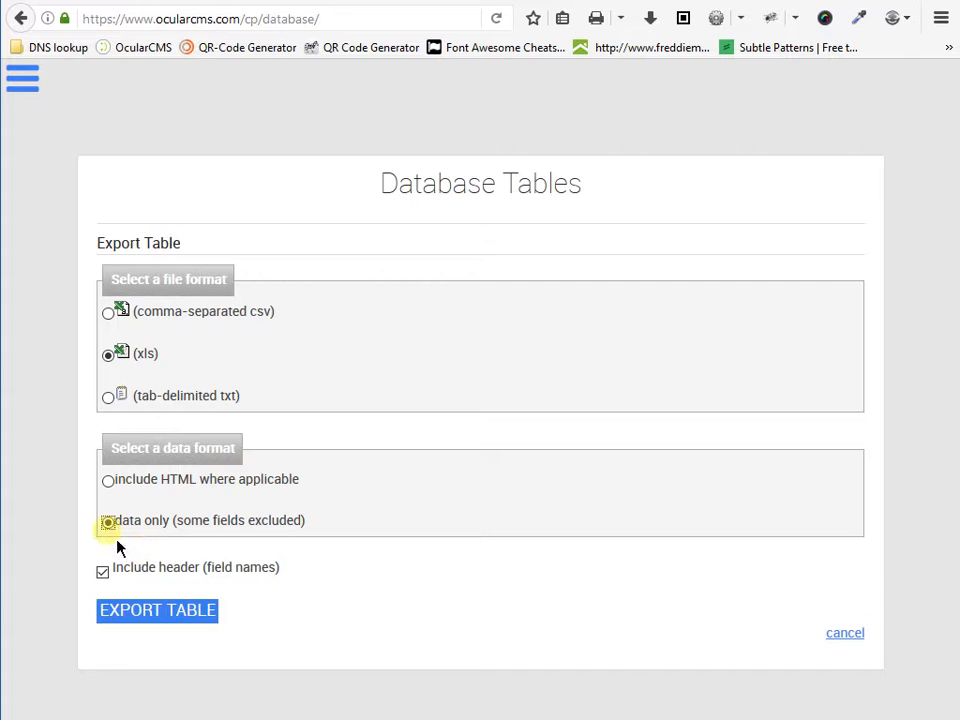
left_click(277, 537)
left_click(205, 636)
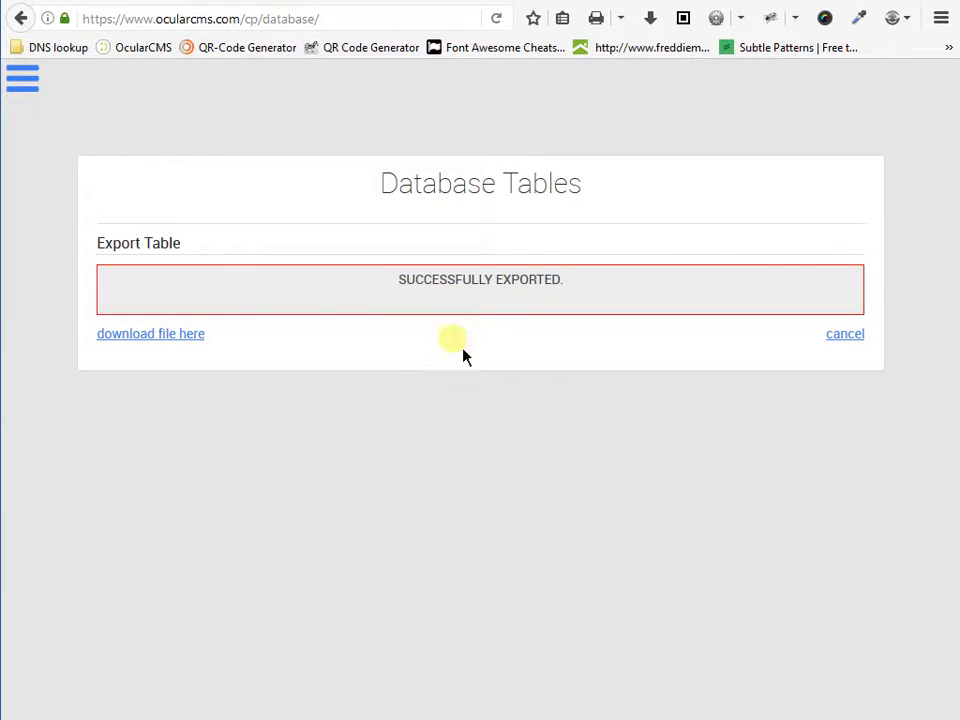
- Download the exported Products.xls and open it in OpenOffice Calc as separated text
left_click(146, 348)
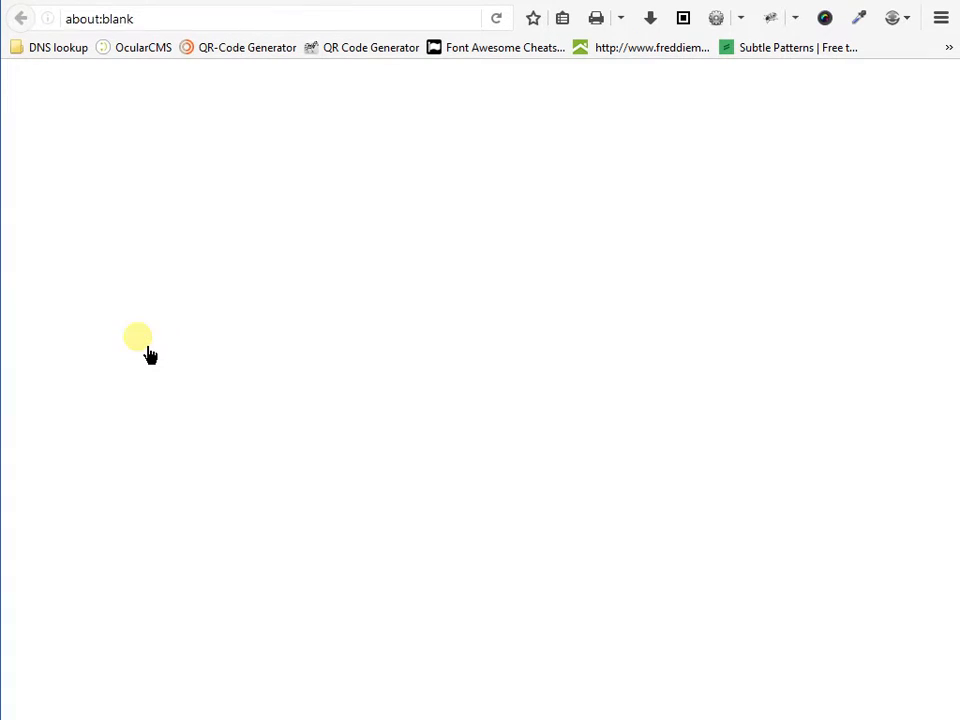
left_click_drag(870, 328, 540, 315)
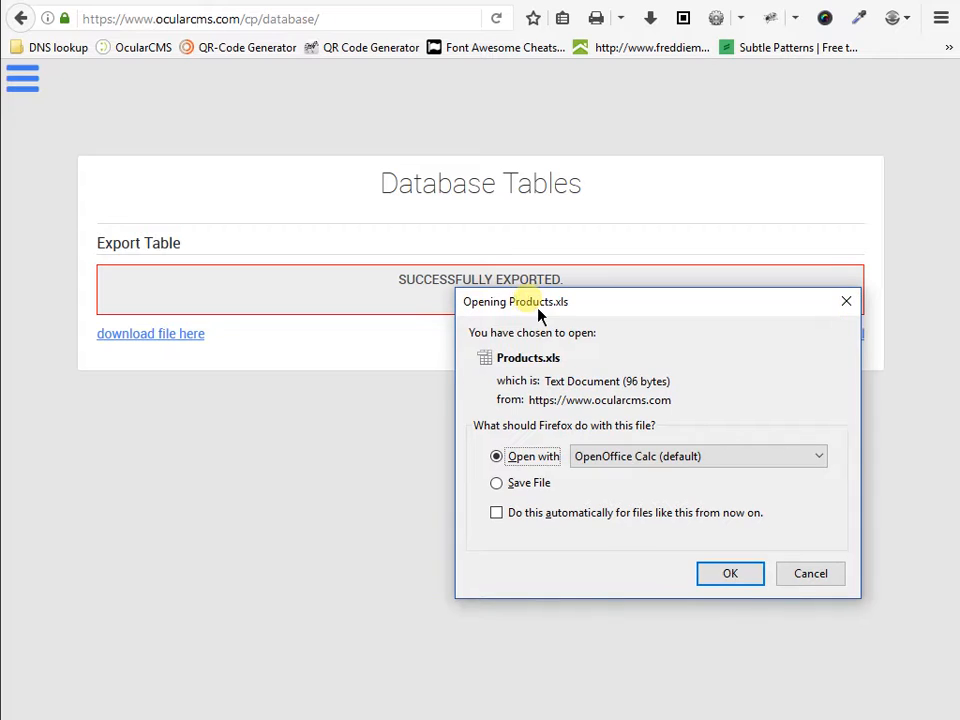
left_click(730, 580)
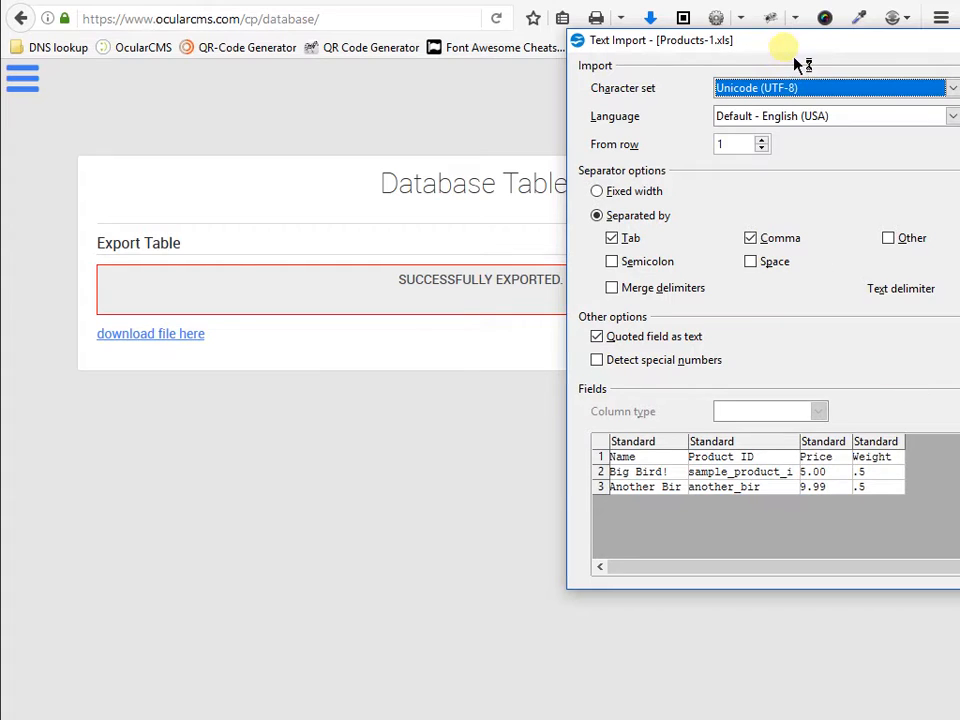
left_click_drag(797, 65, 493, 123)
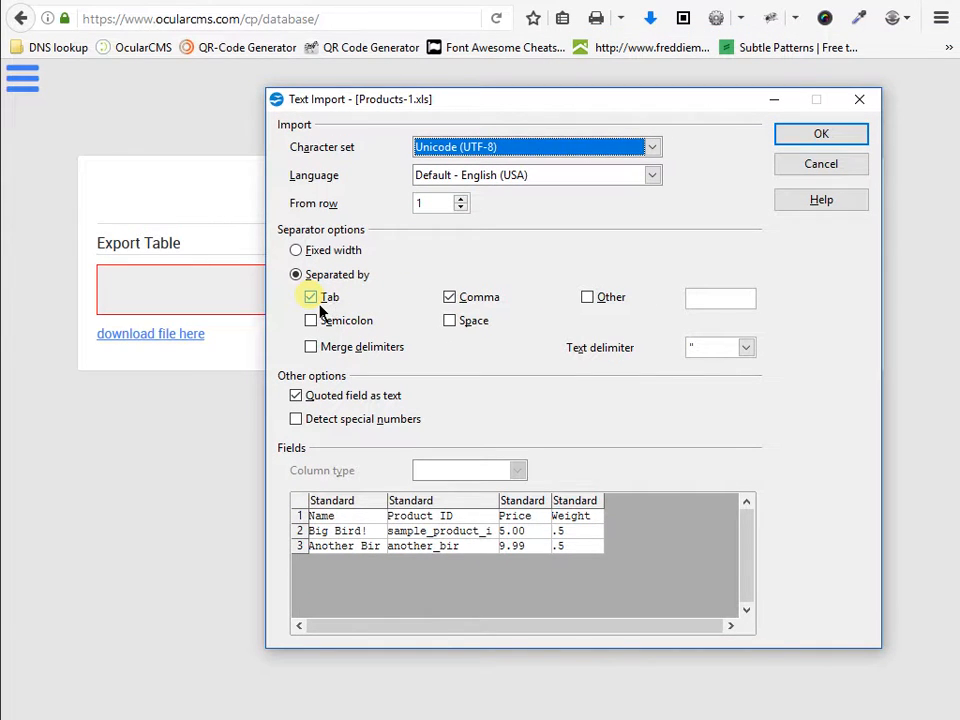
left_click(465, 300)
left_click(806, 135)
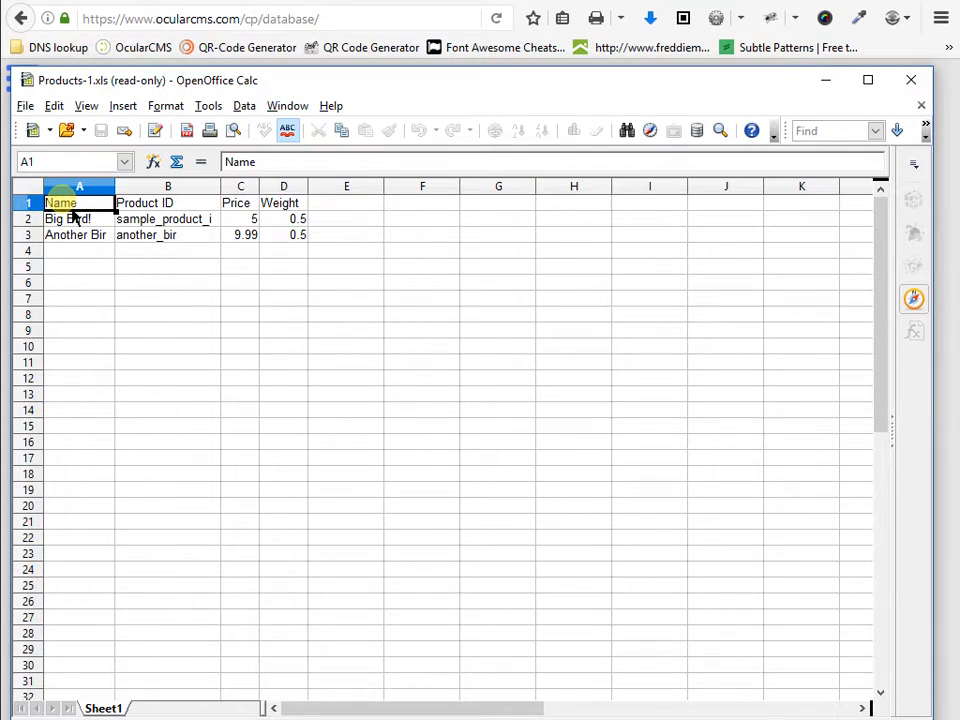
- Review the Product ID, Price and Weight column headers in the exported spreadsheet and close it
left_click(160, 203)
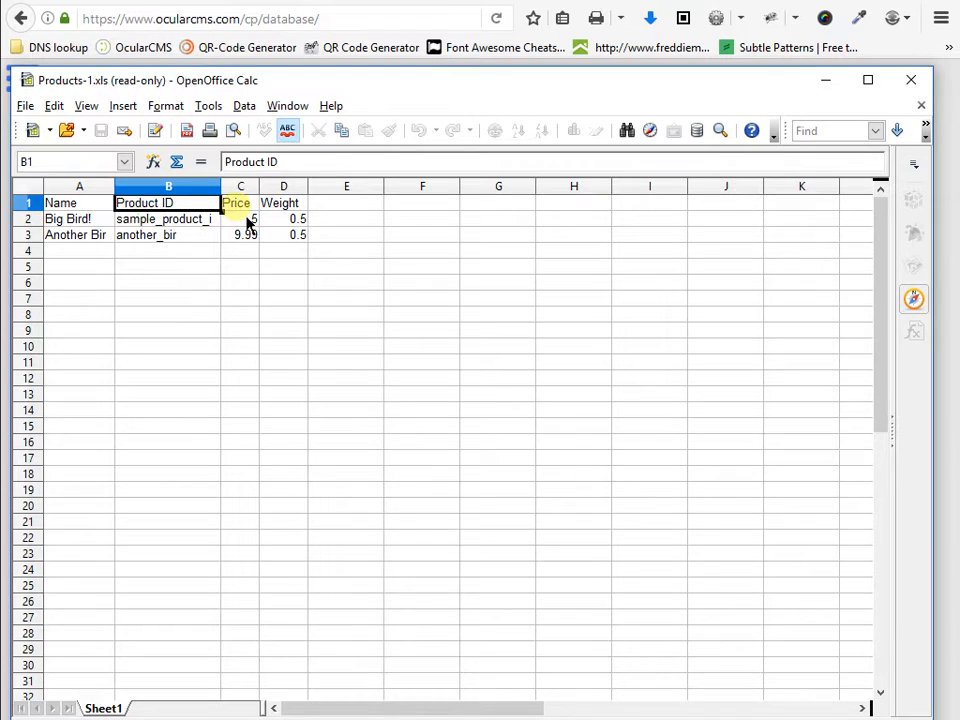
left_click(240, 204)
left_click(285, 203)
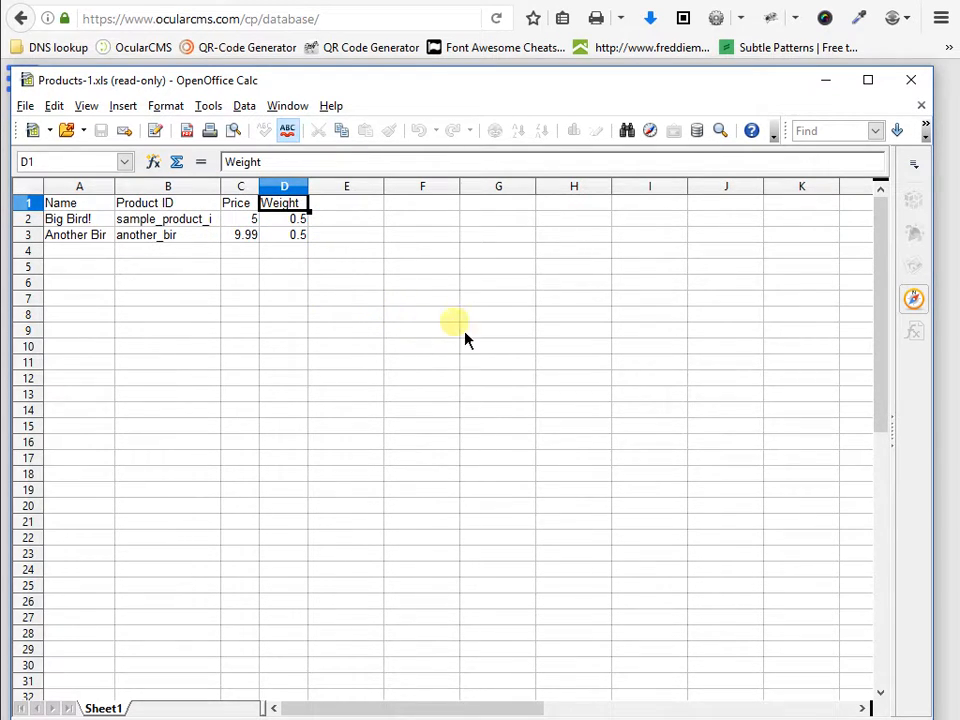
left_click(922, 84)
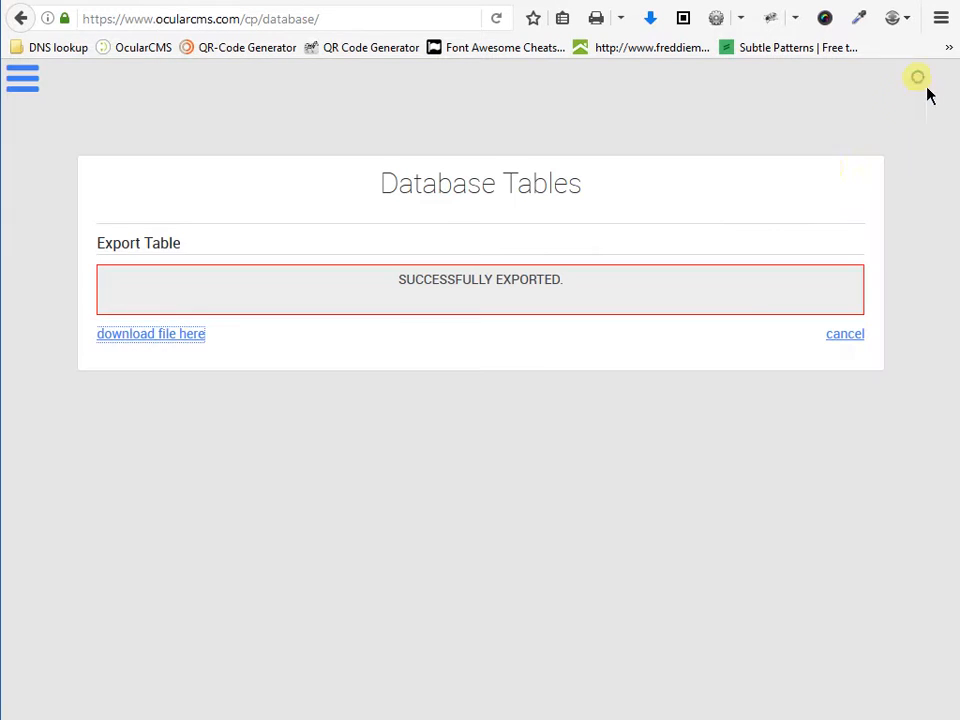
- Leave the export page, open the import form for the Products table and read its file rules
left_click(845, 334)
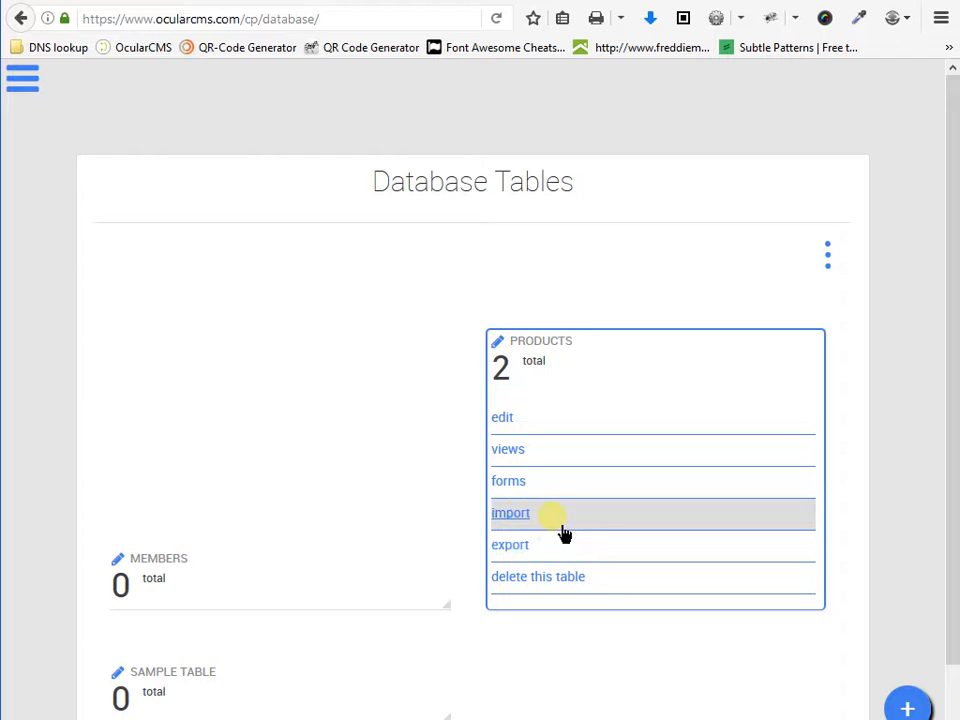
left_click(563, 534)
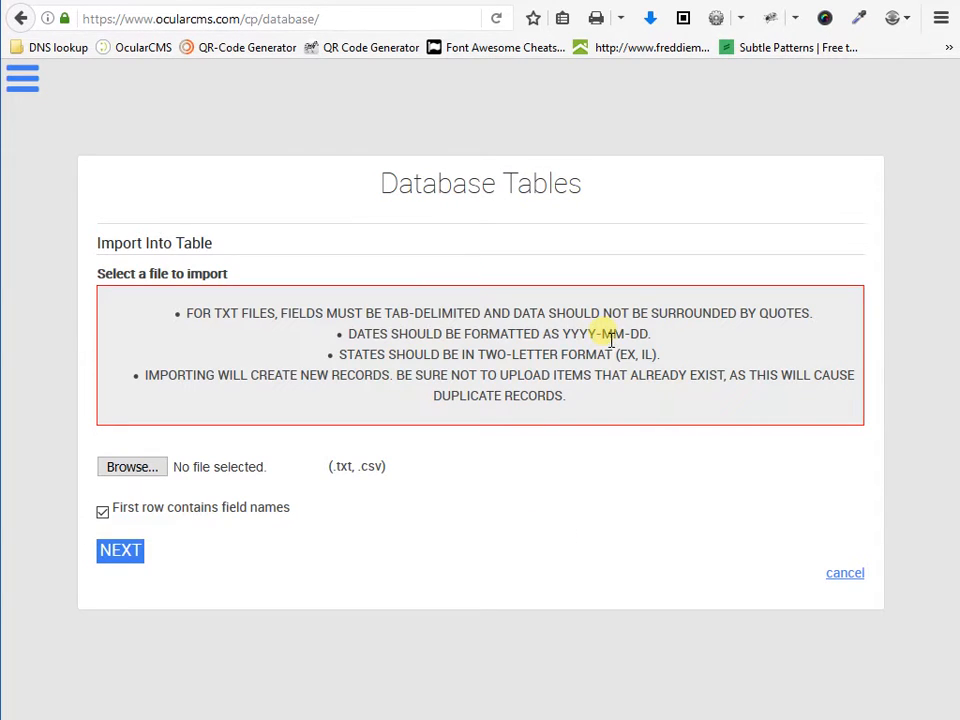
left_click_drag(187, 314, 623, 420)
left_click(623, 420)
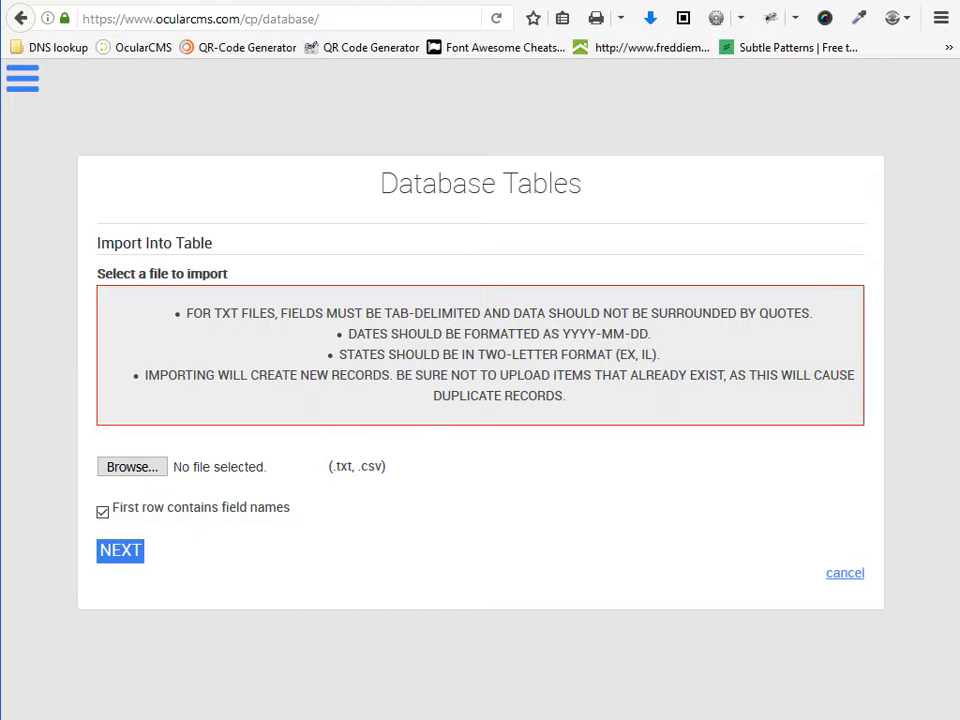
- Switch to products.txt in Notepad++ and examine the header row's field names and the tabs between them
key("alt+Tab")
left_click_drag(955, 102, 209, 82)
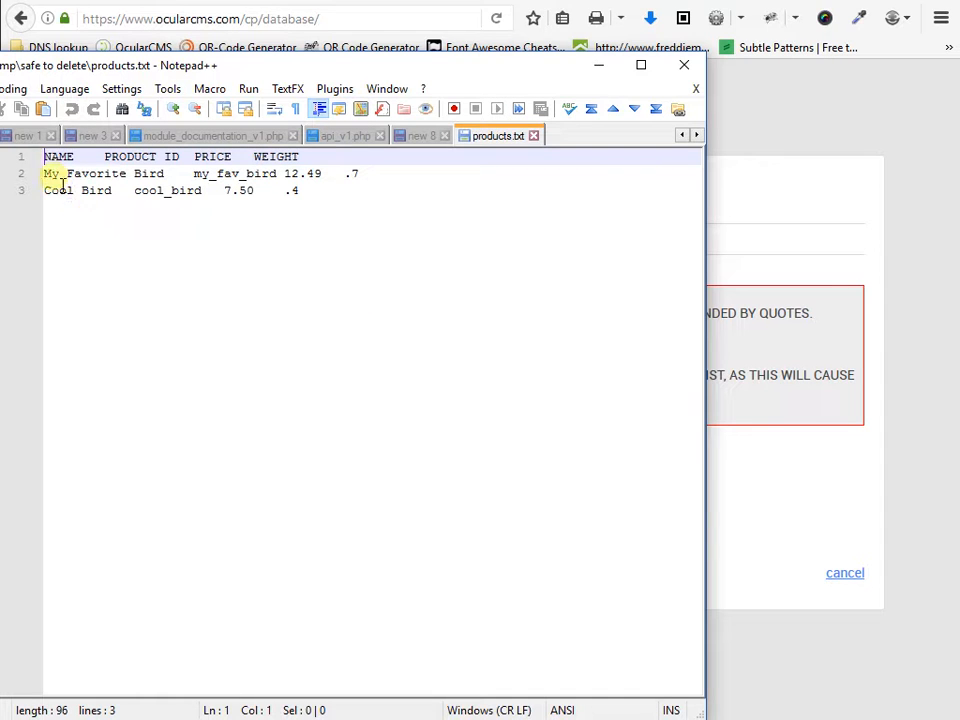
left_click_drag(46, 157, 182, 157)
double_click(212, 158)
left_click(264, 158)
double_click(270, 158)
left_click_drag(96, 160, 88, 162)
left_click_drag(178, 157, 188, 157)
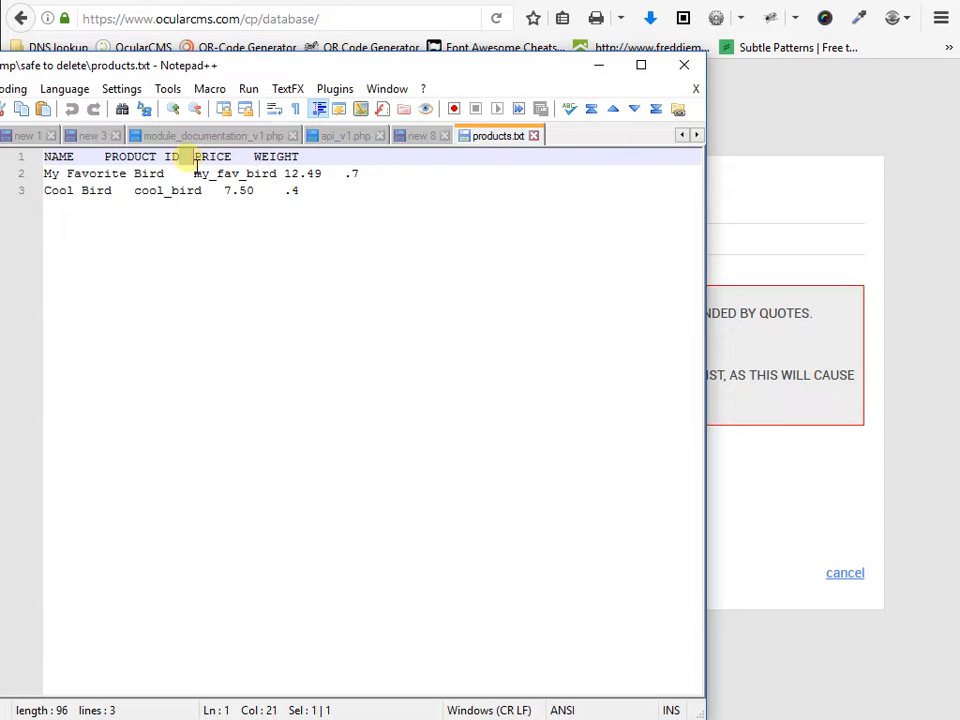
- Examine the My Favorite Bird and Cool Bird rows and their tab separators, and return to the import page
left_click(52, 175)
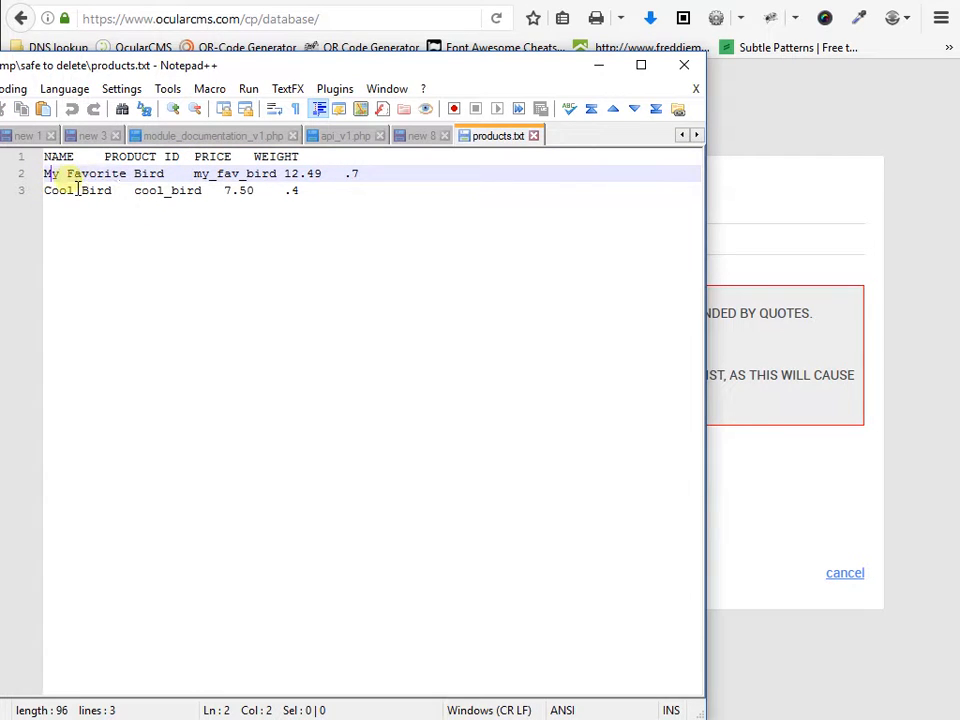
left_click_drag(375, 176, 44, 179)
left_click(185, 175)
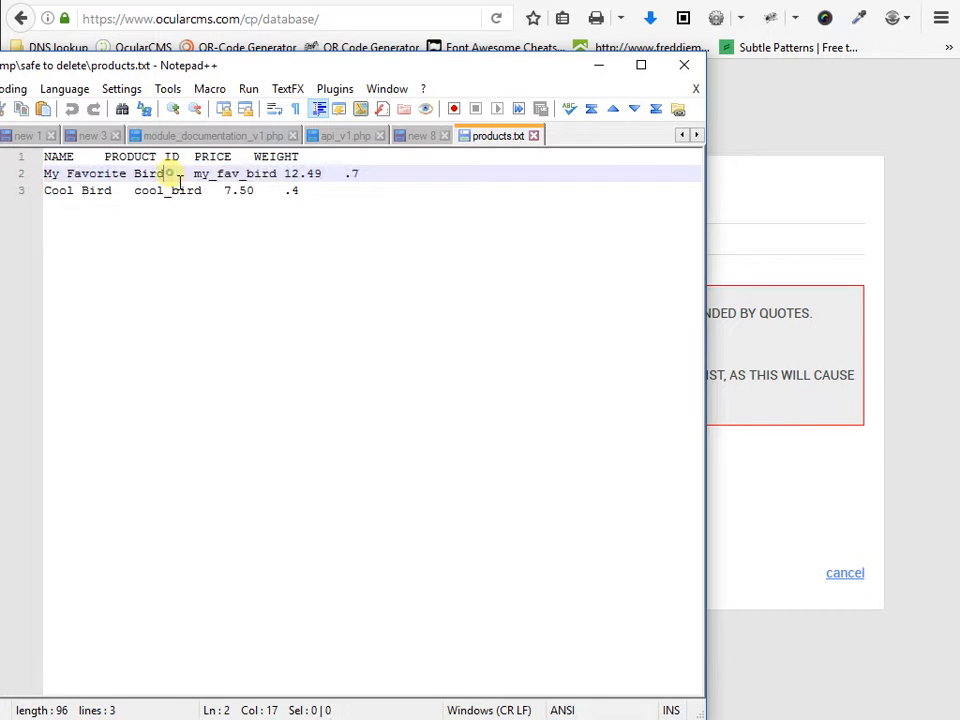
left_click_drag(195, 176, 172, 175)
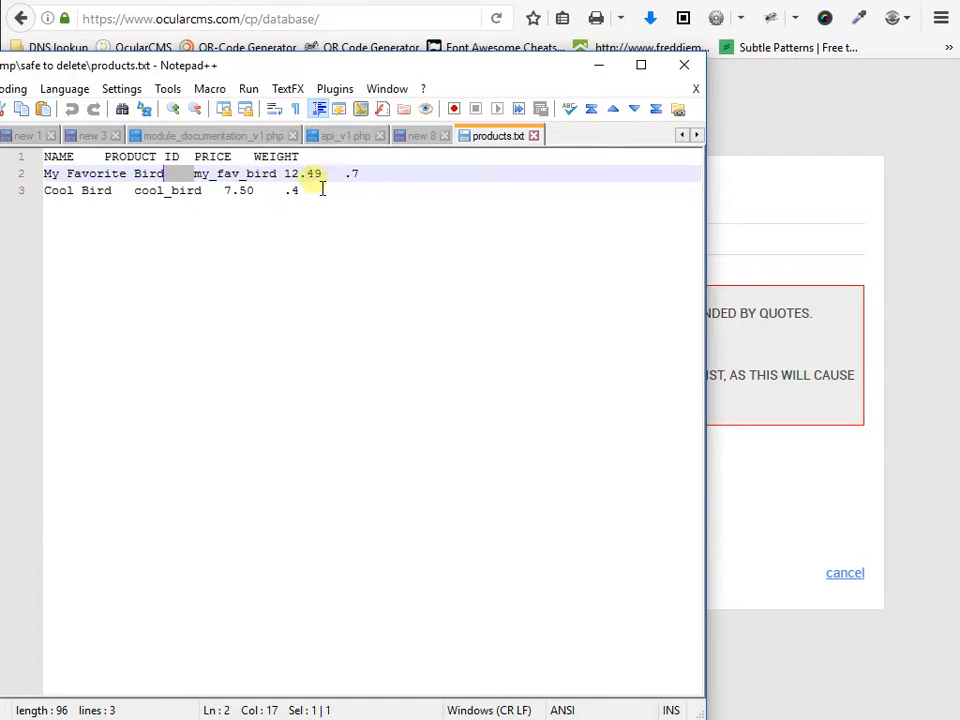
left_click(160, 192)
left_click(338, 227)
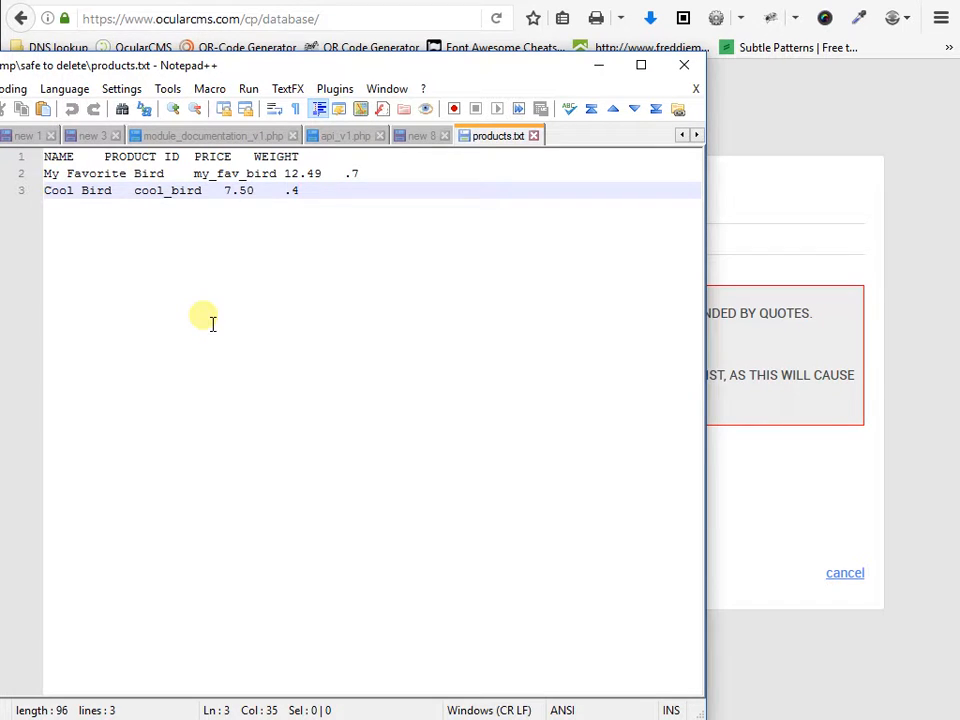
left_click_drag(49, 75, 959, 22)
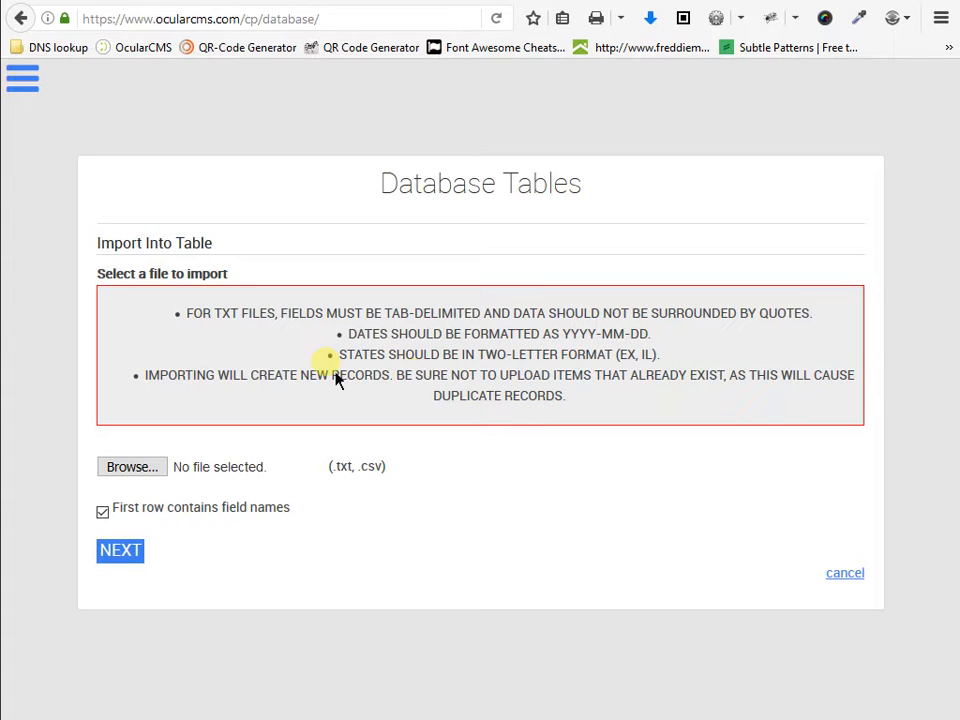
- Choose products.txt as the import file, keep its first row as field names, and continue to field mapping
left_click_drag(336, 313, 436, 422)
left_click(436, 422)
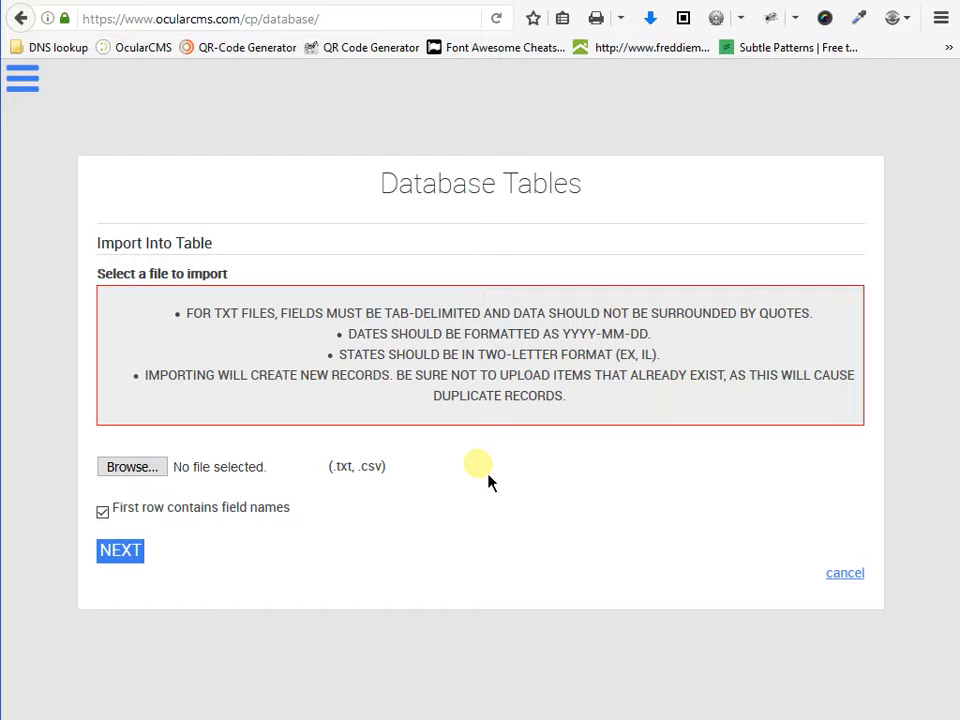
left_click(156, 477)
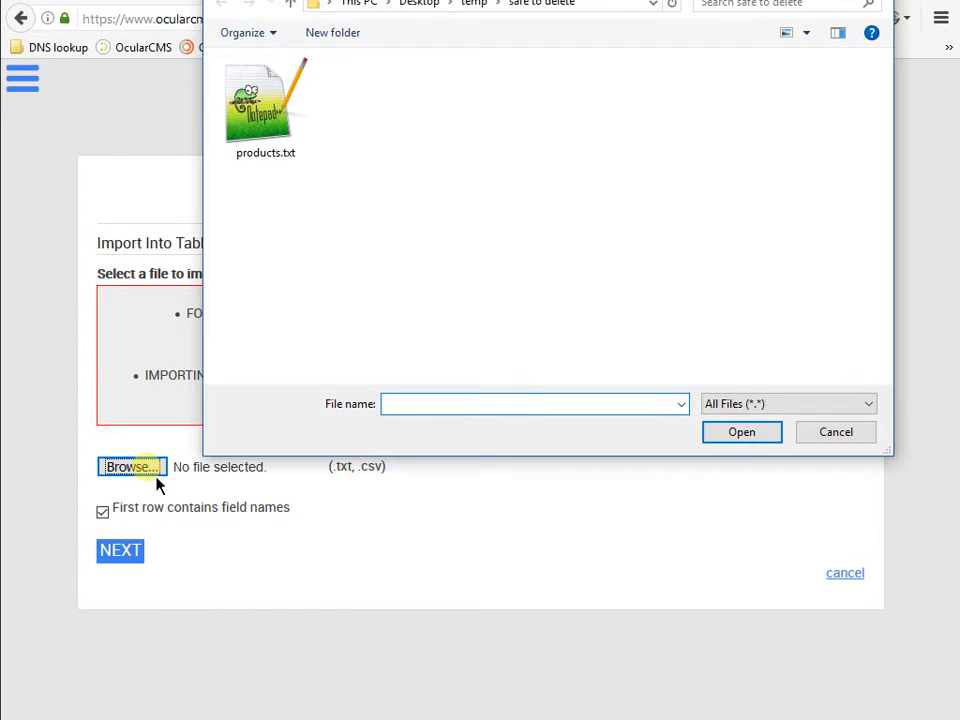
left_click(292, 100)
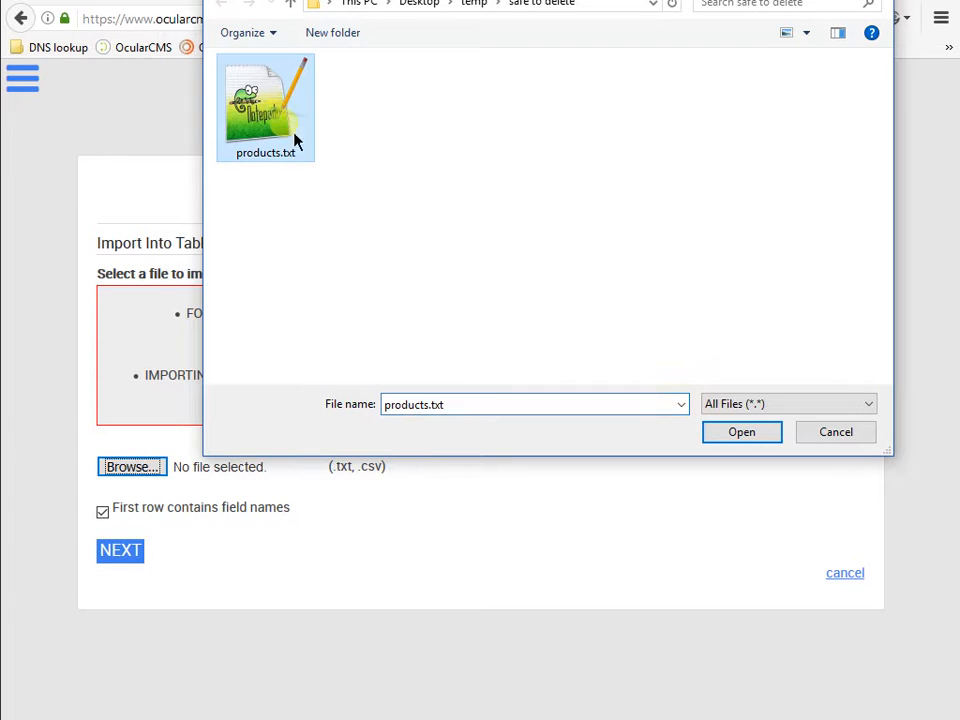
left_click(728, 436)
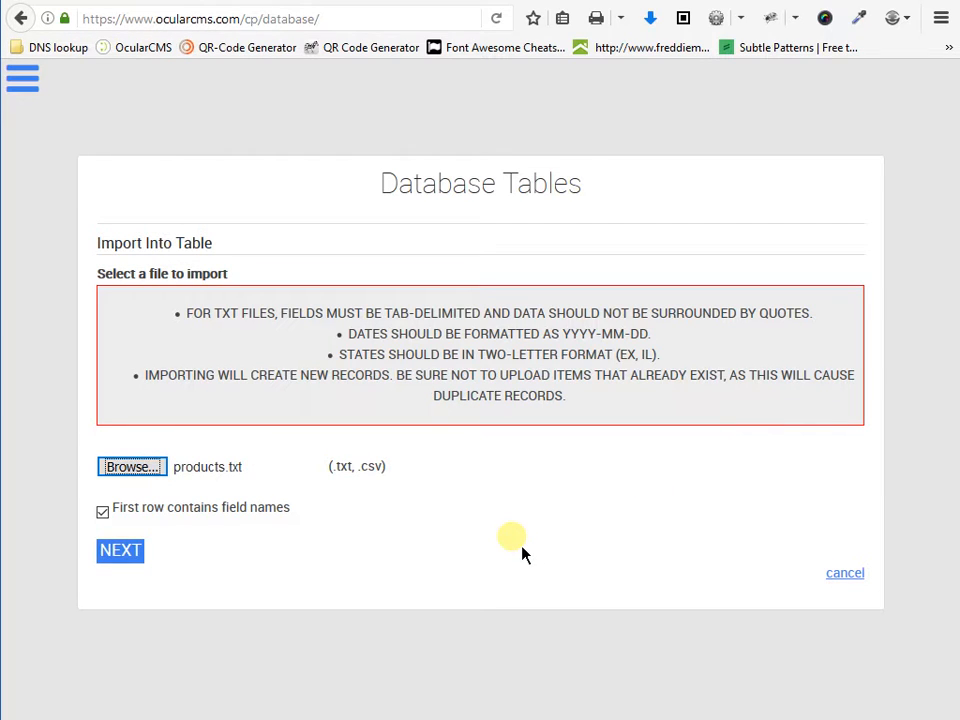
left_click(103, 512)
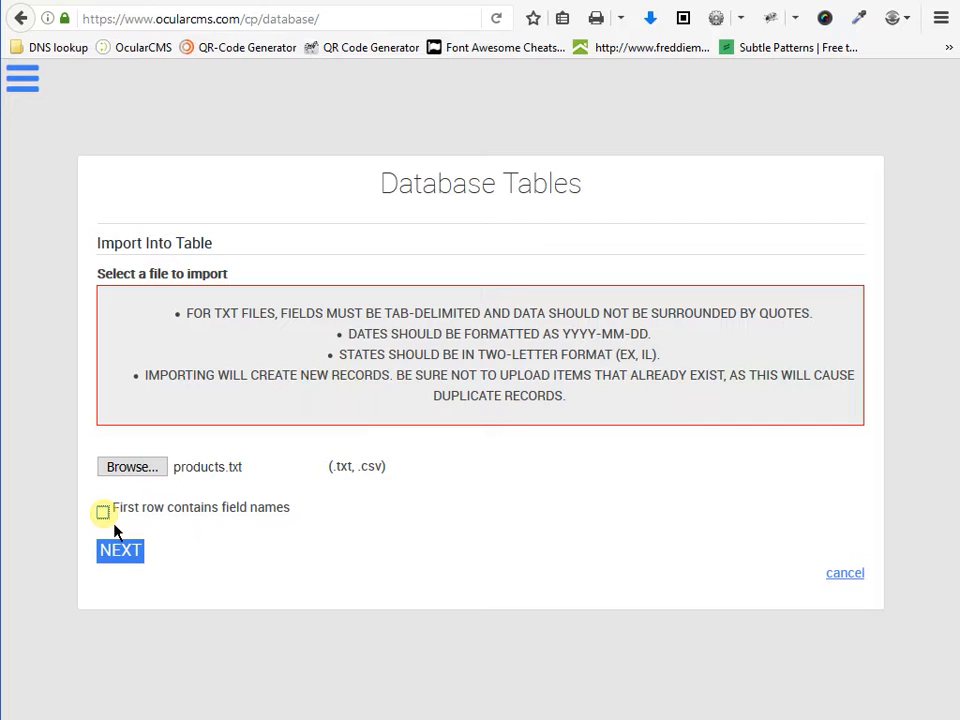
left_click(103, 512)
left_click(134, 556)
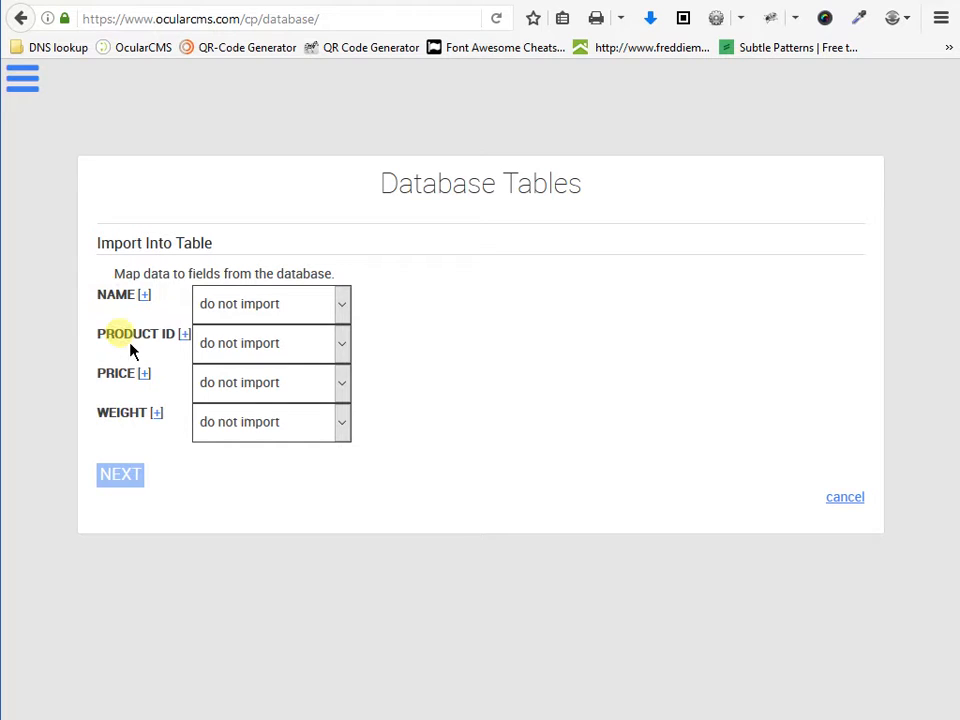
- Map the import file's NAME column to the Name field of the Products table
left_click(286, 313)
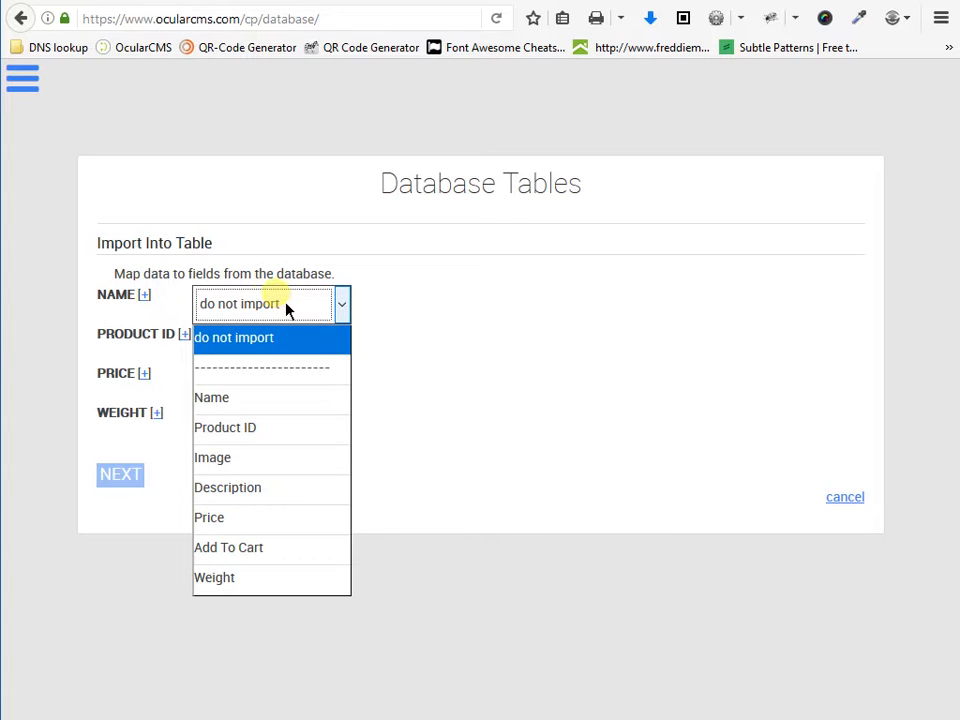
left_click(102, 330)
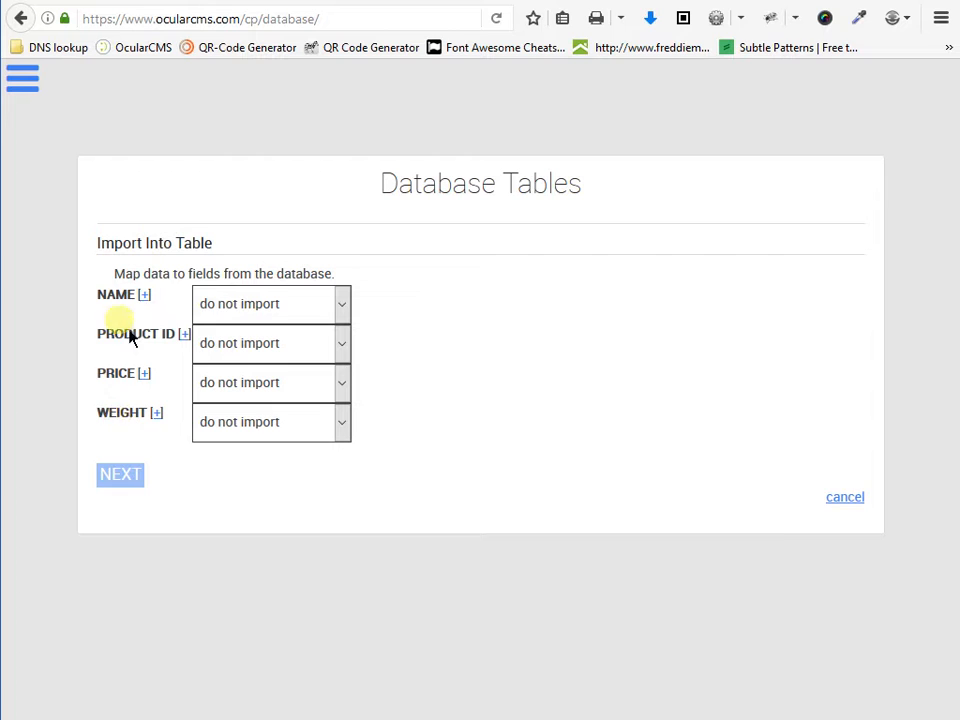
left_click(260, 307)
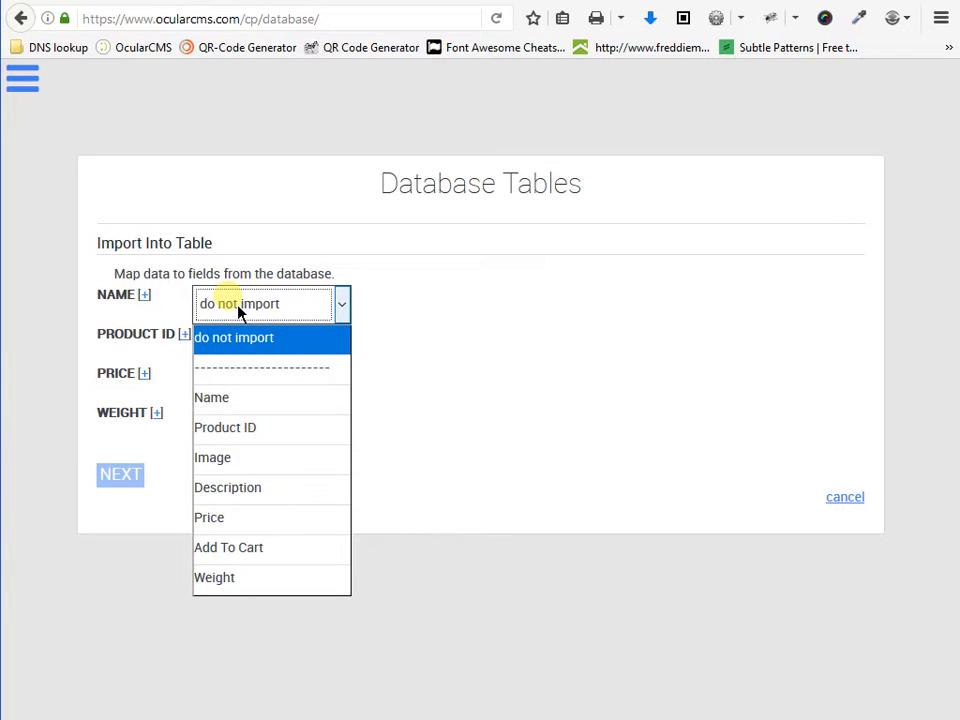
left_click(299, 408)
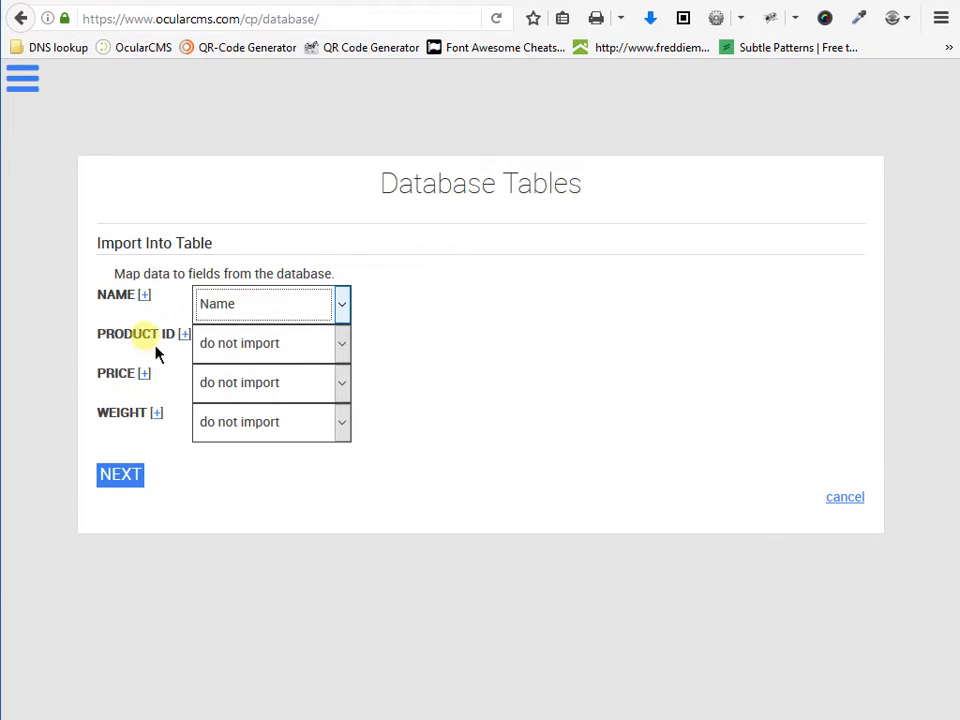
- Preview the columns' sample values, map PRODUCT ID, PRICE and WEIGHT to Product ID, Price and Weight, and run the import
mouse_move(156, 306)
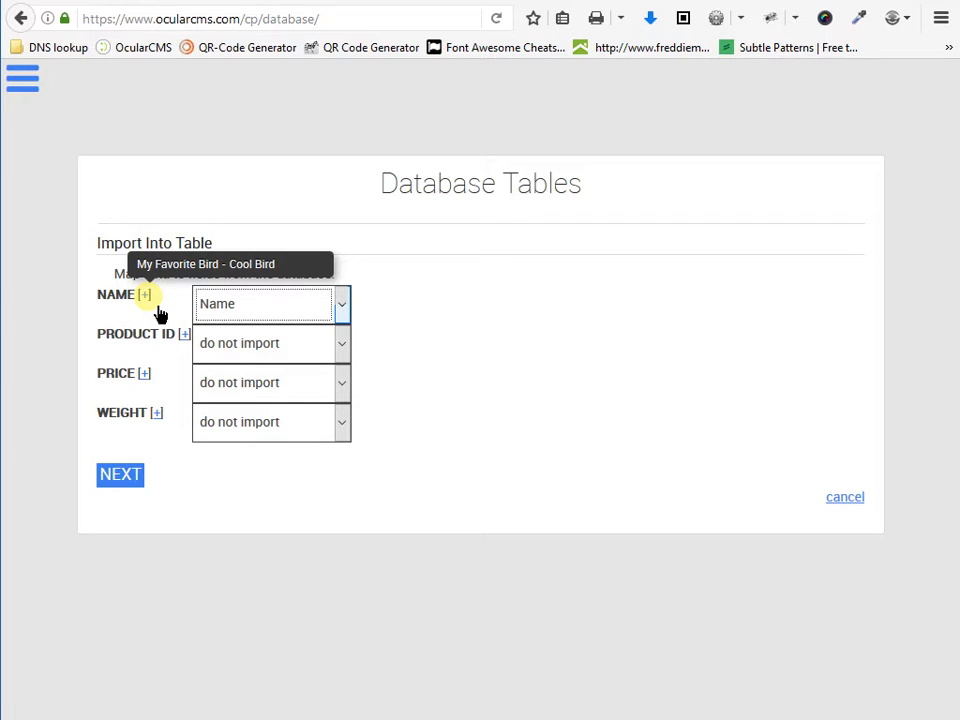
mouse_move(186, 334)
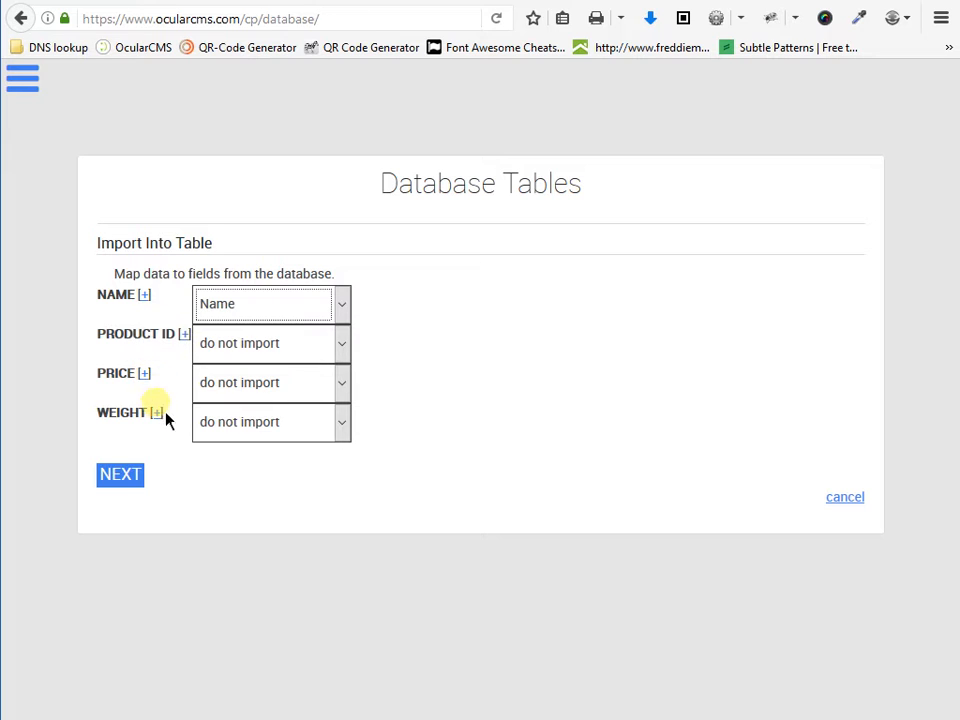
mouse_move(164, 420)
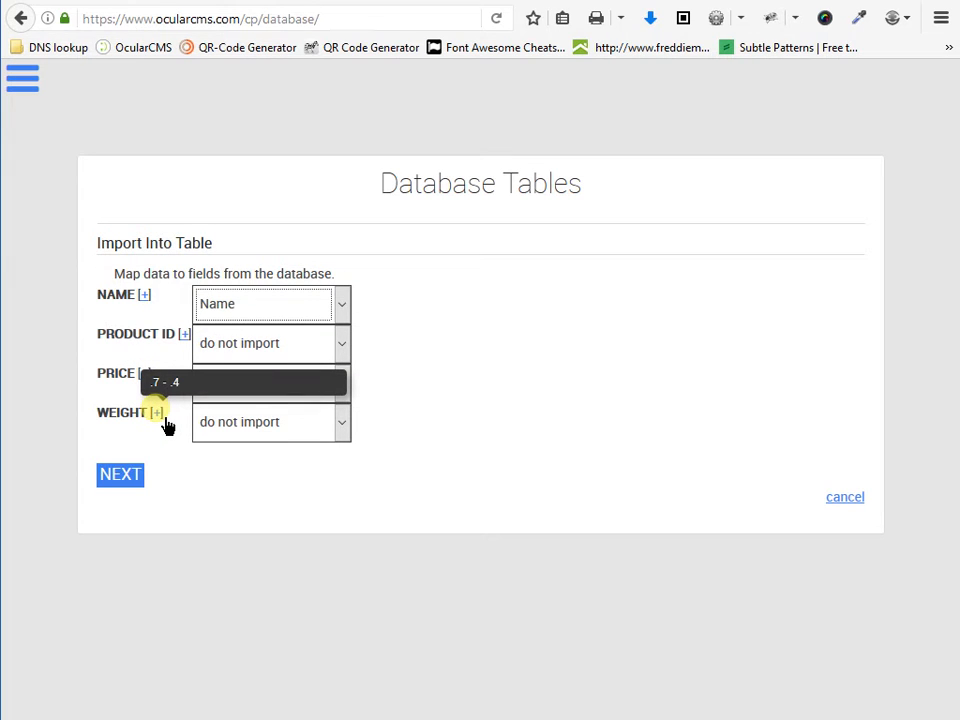
left_click(265, 357)
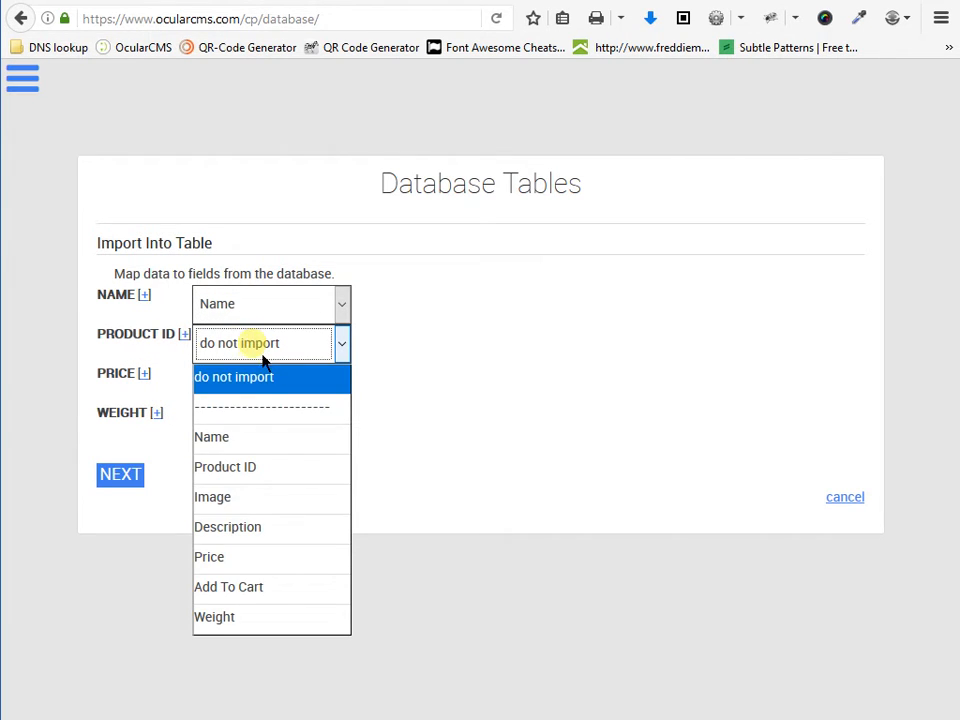
left_click(268, 470)
left_click(258, 383)
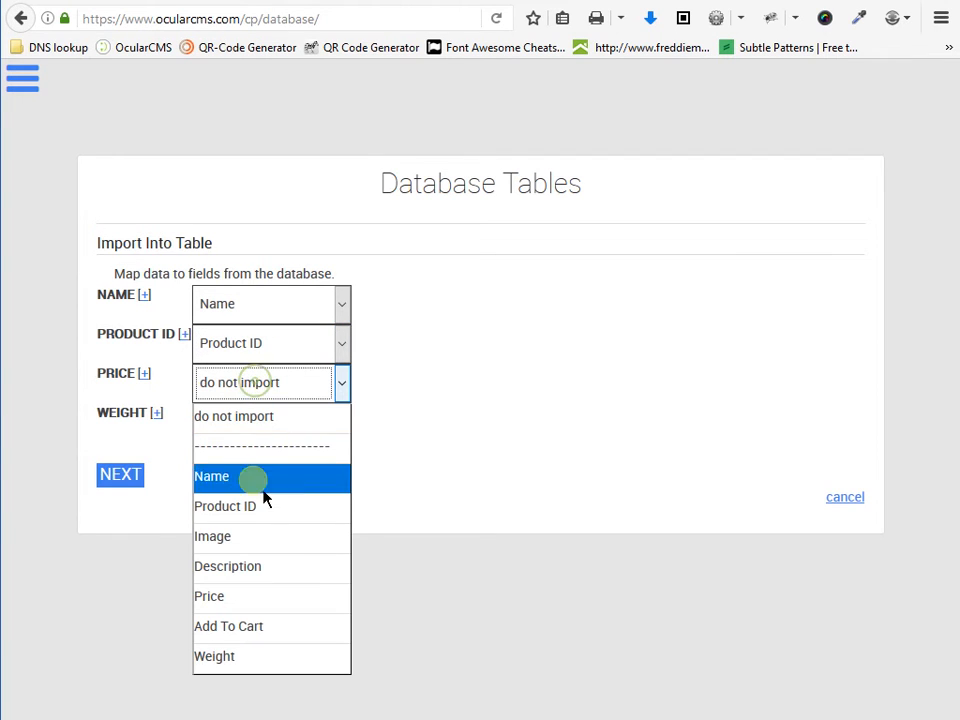
left_click(268, 598)
left_click(230, 424)
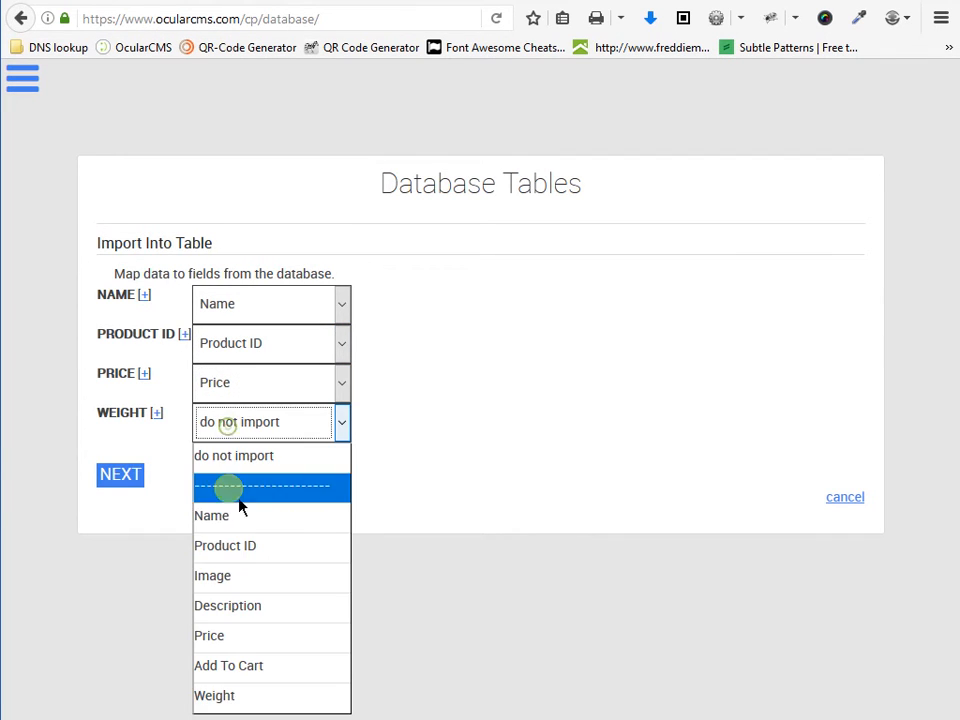
left_click(218, 697)
left_click(120, 474)
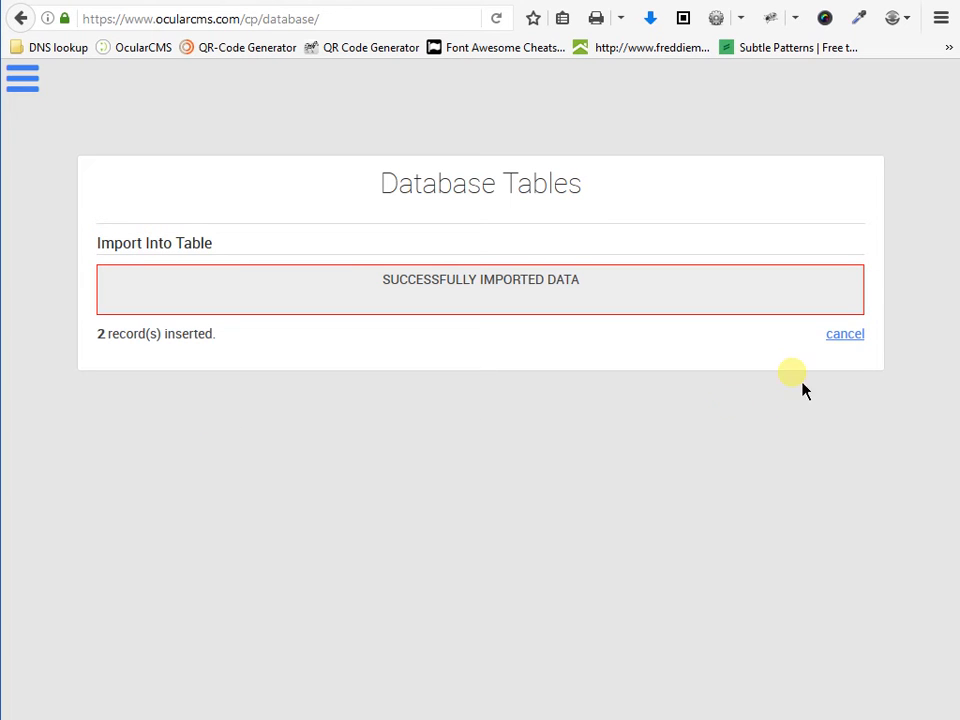
- Return to the database tables, open Products for editing and choose which of its records to show
left_click(847, 337)
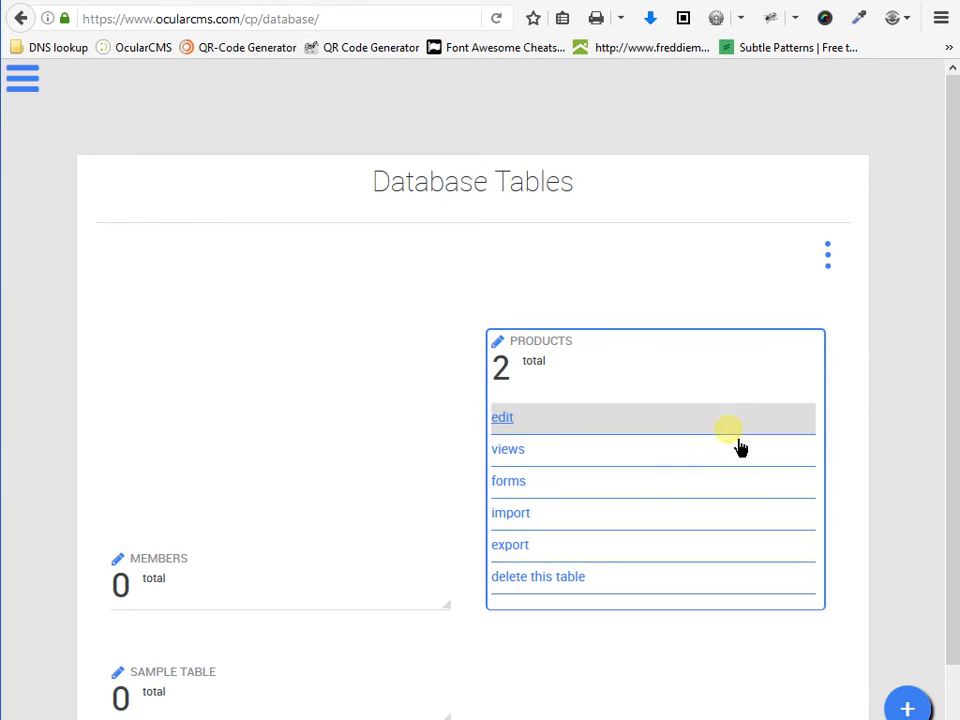
left_click(694, 430)
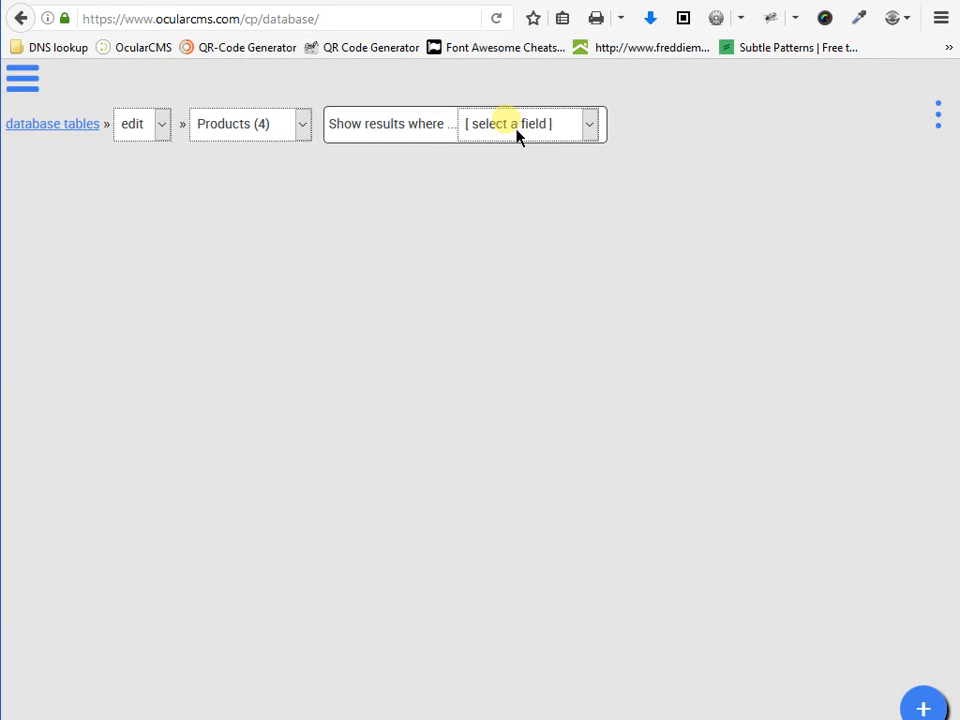
left_click(517, 135)
left_click(505, 365)
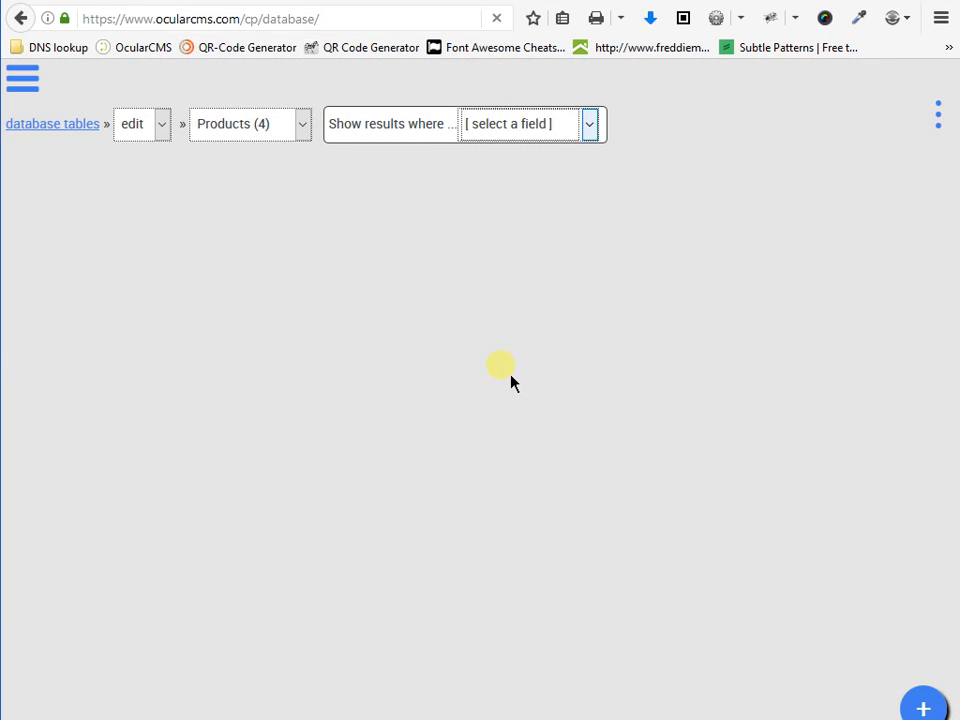